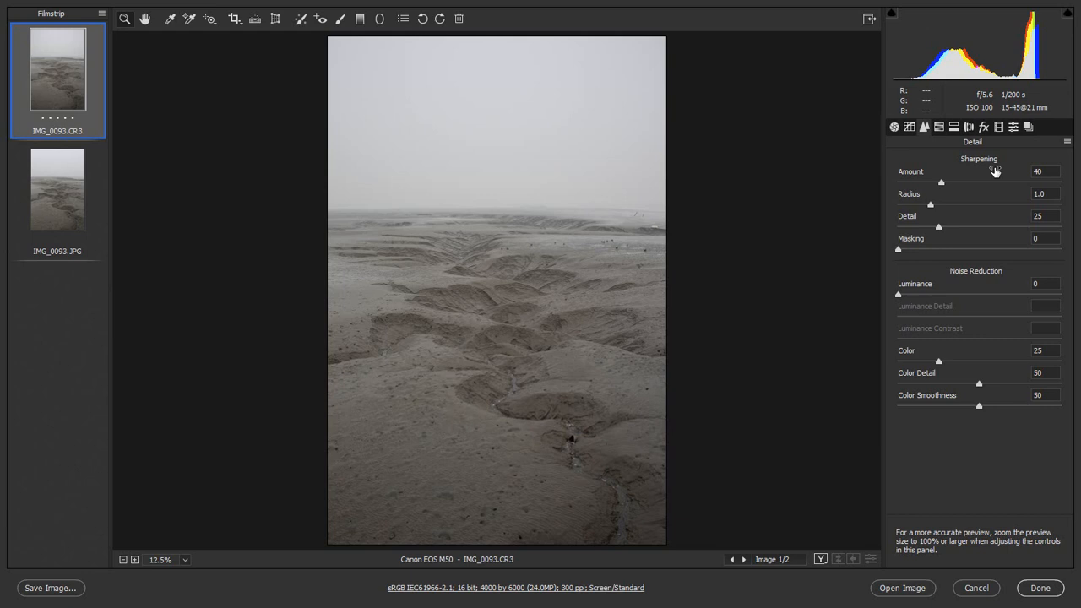
Enable Remove Chromatic Aberration in the lens corrections for IMG_0093.CR3.
left_click(968, 127)
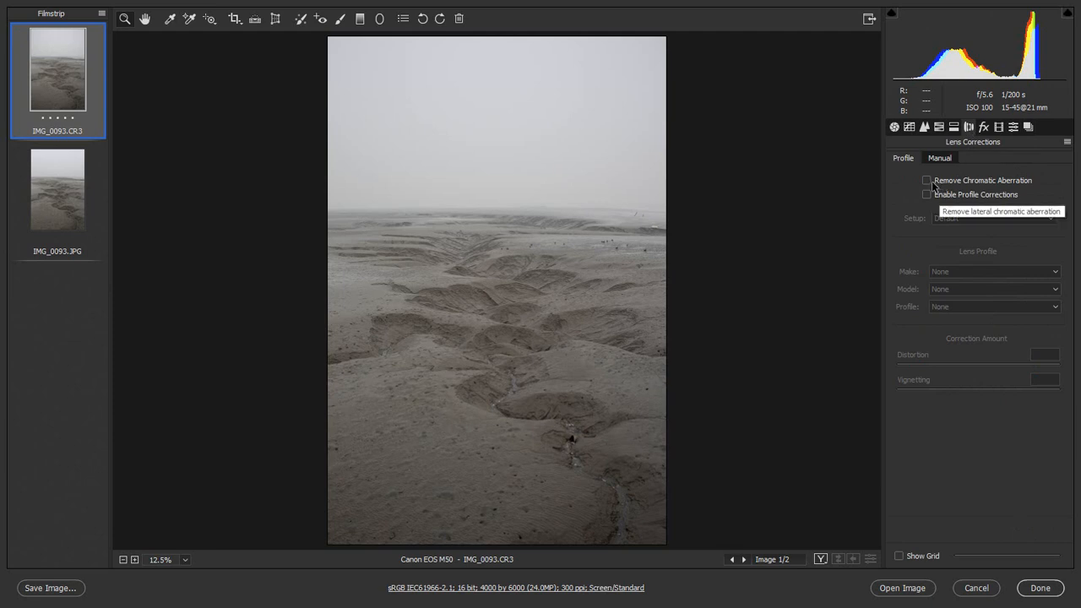
left_click(927, 181)
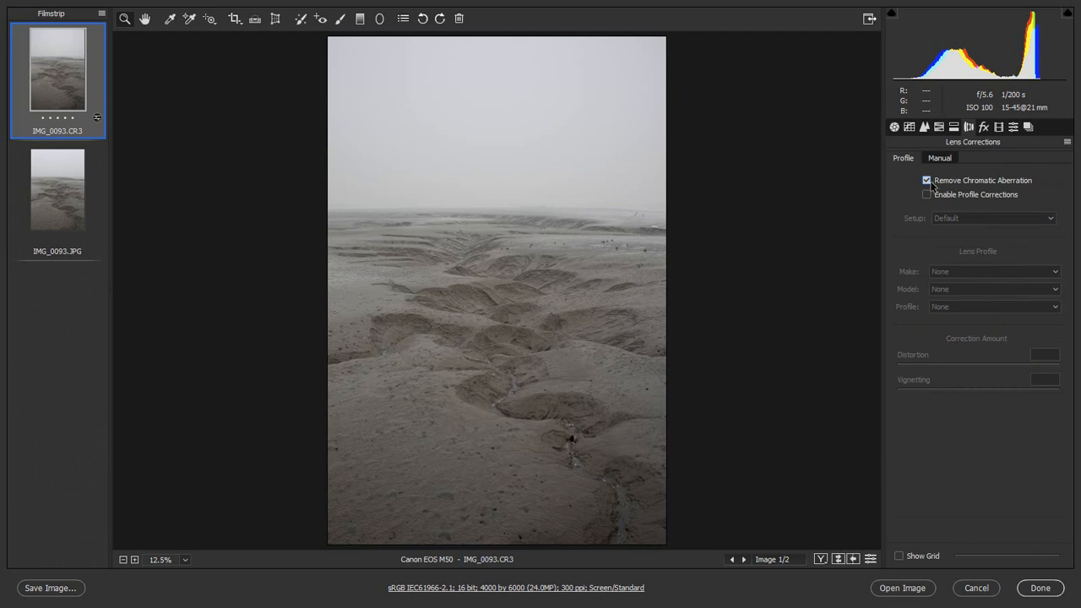
Compare the Detail settings and rendering of IMG_0093.CR3 with those of IMG_0093.JPG, ending on the raw file.
left_click(922, 128)
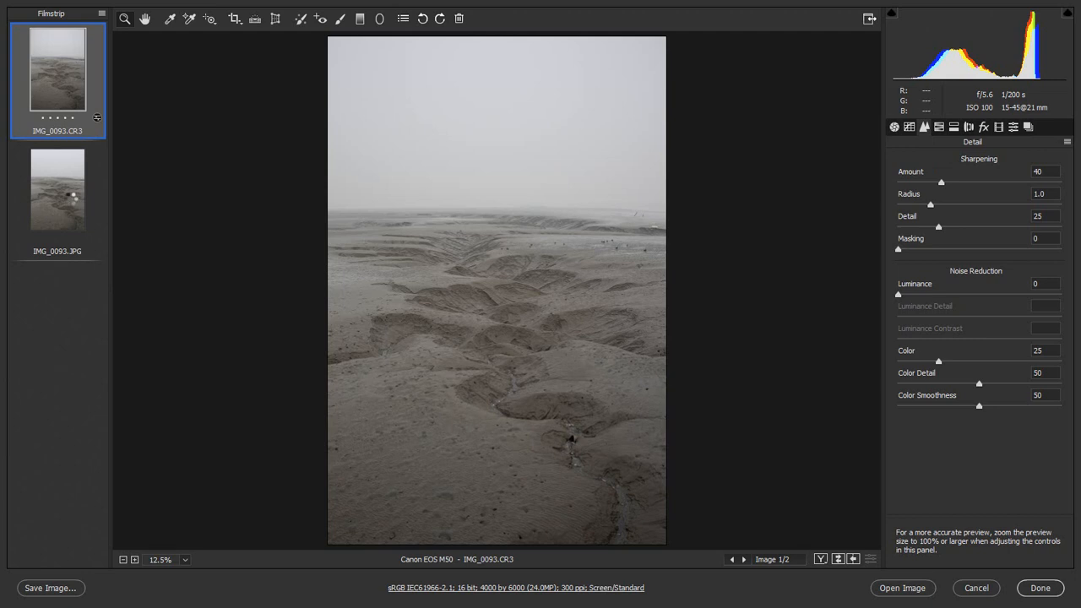
left_click(70, 201)
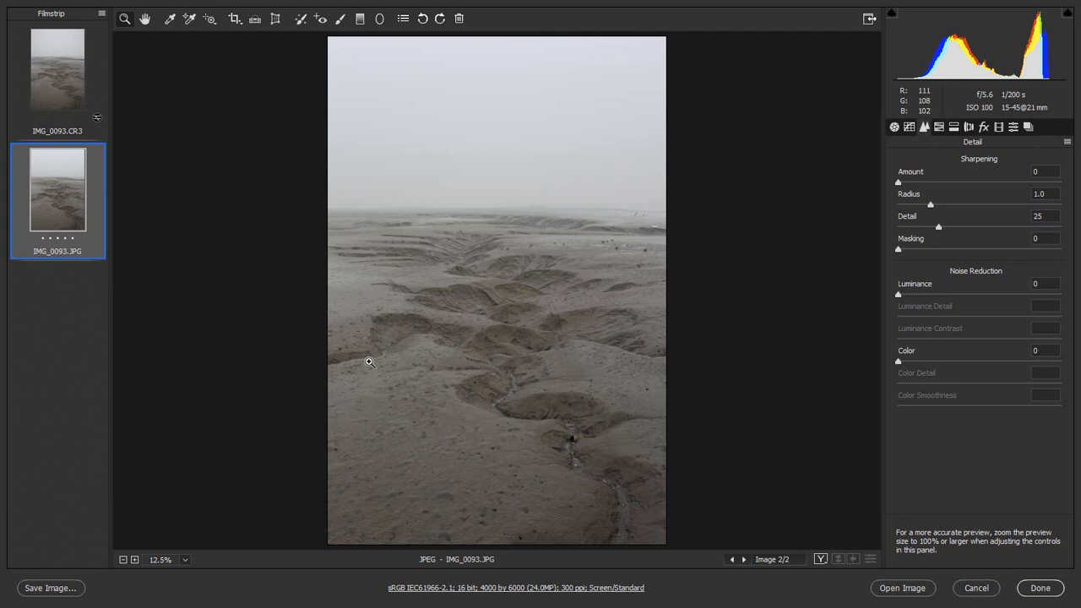
left_click(77, 85)
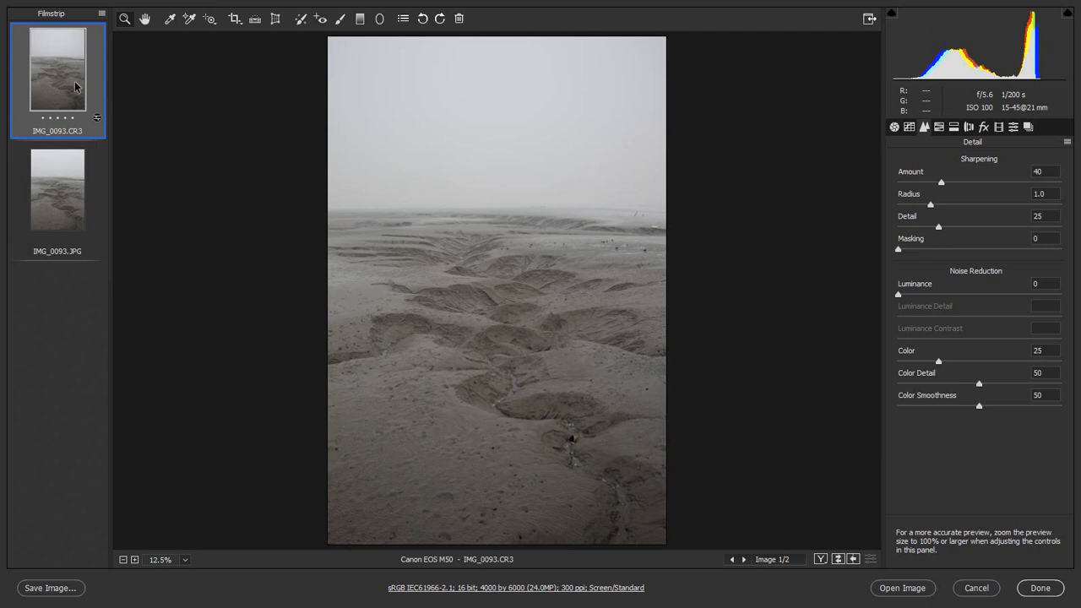
left_click(57, 172)
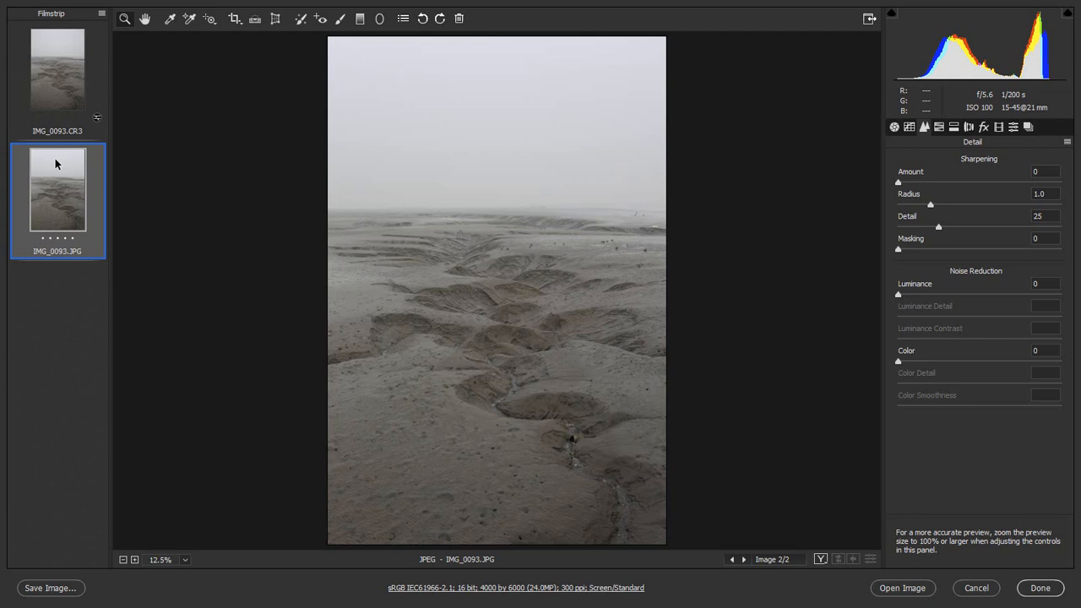
left_click(62, 73)
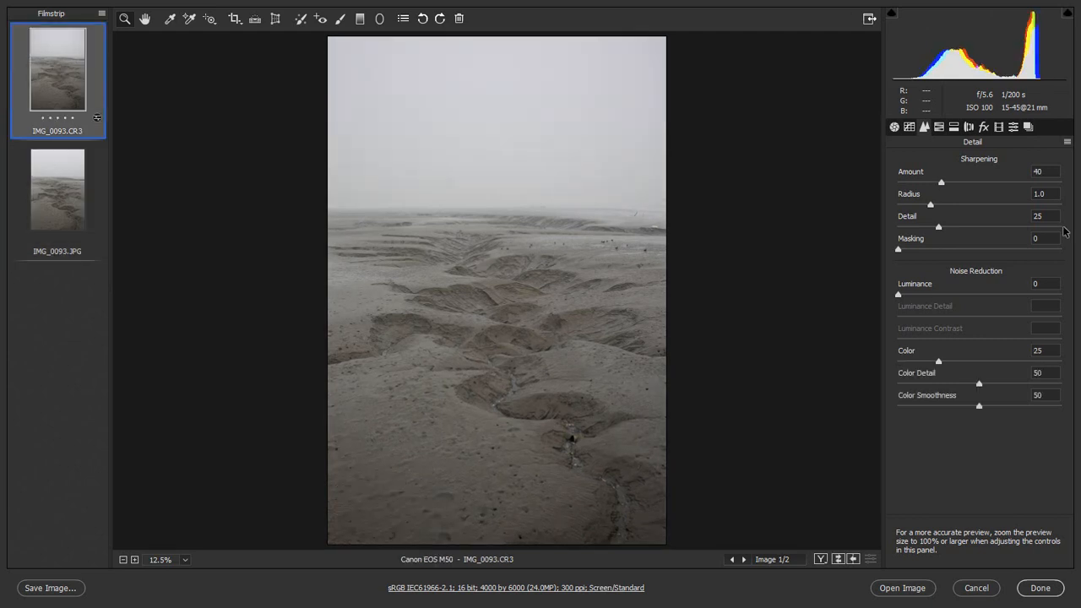
Set the raw image's sharpening Amount and its Color noise reduction both to 0.
left_click(1038, 171)
left_click(1032, 193)
left_click(1047, 215)
left_click(1026, 173)
type("0")
left_click(1018, 353)
type("0")
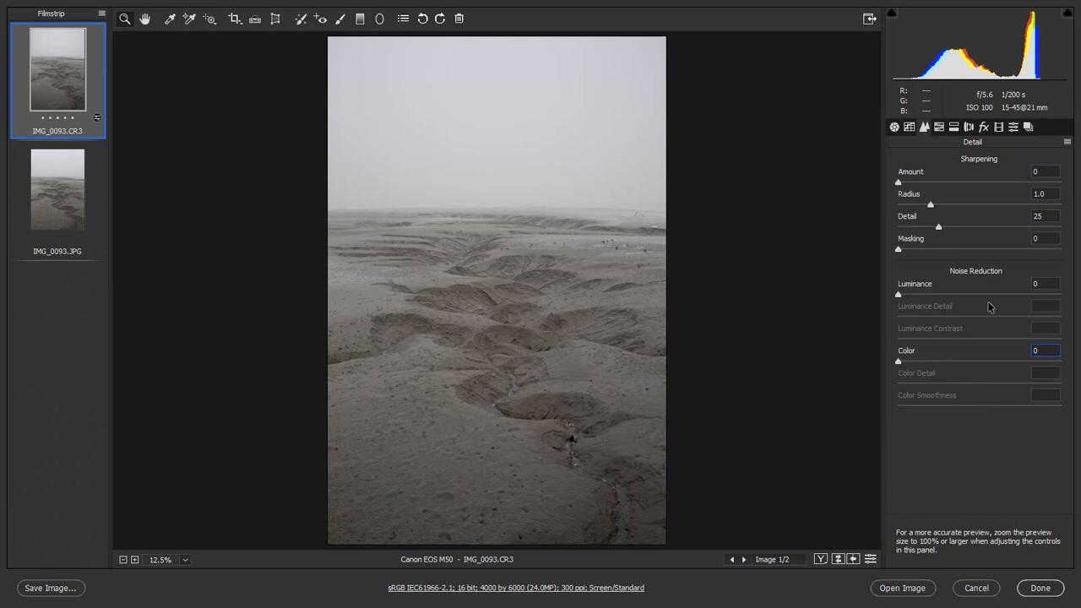
Reset the raw image's settings to the Camera Raw defaults.
left_click(1068, 143)
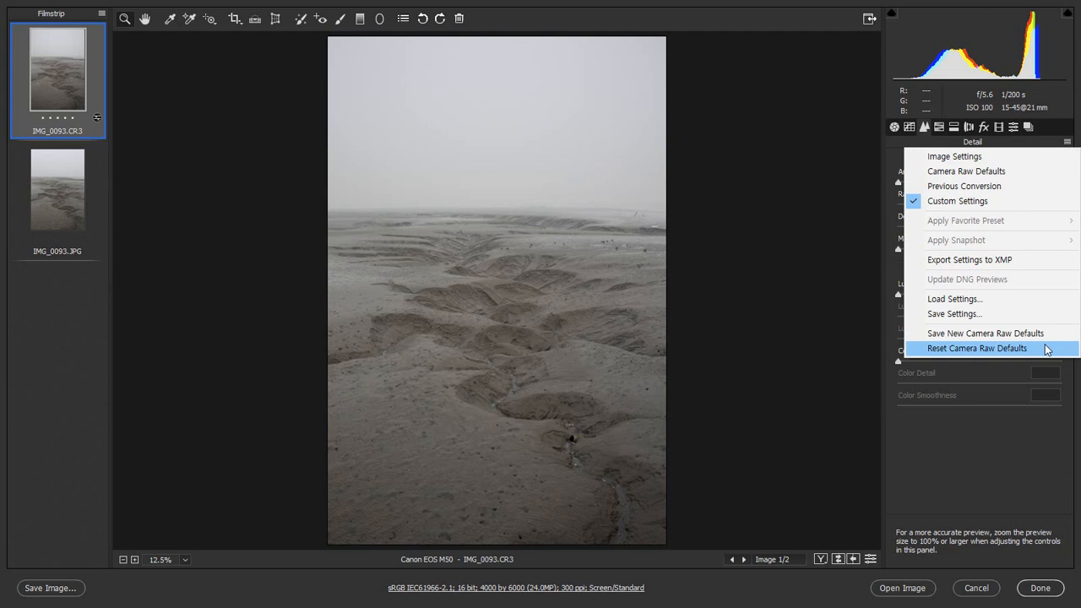
left_click(1047, 349)
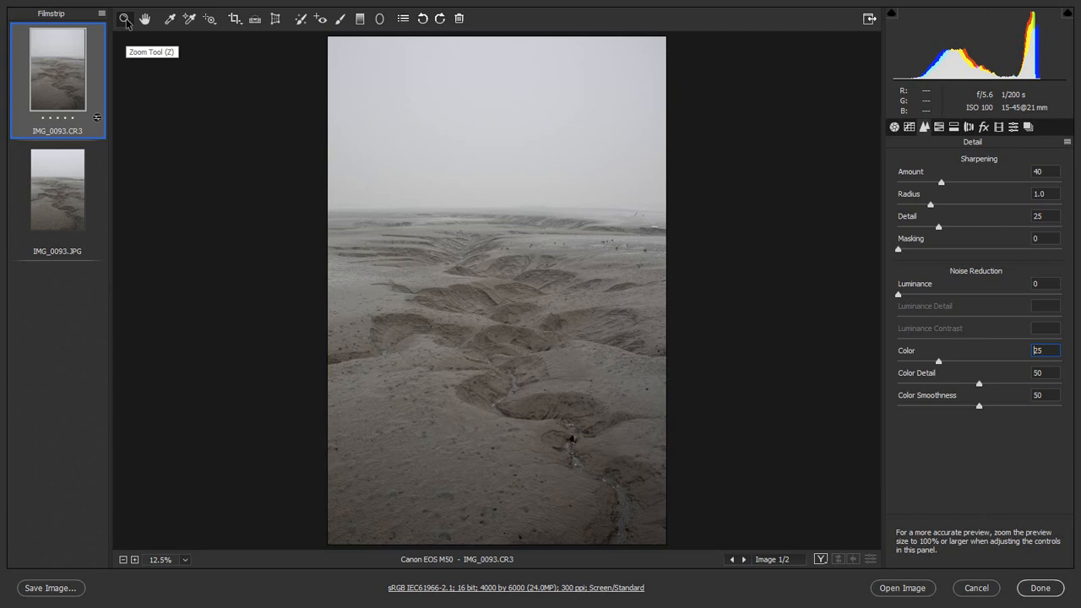
At 100% view, raise the sharpening Amount to 94 and try a Radius of 2.6 before returning it to 1.0.
left_click(185, 560)
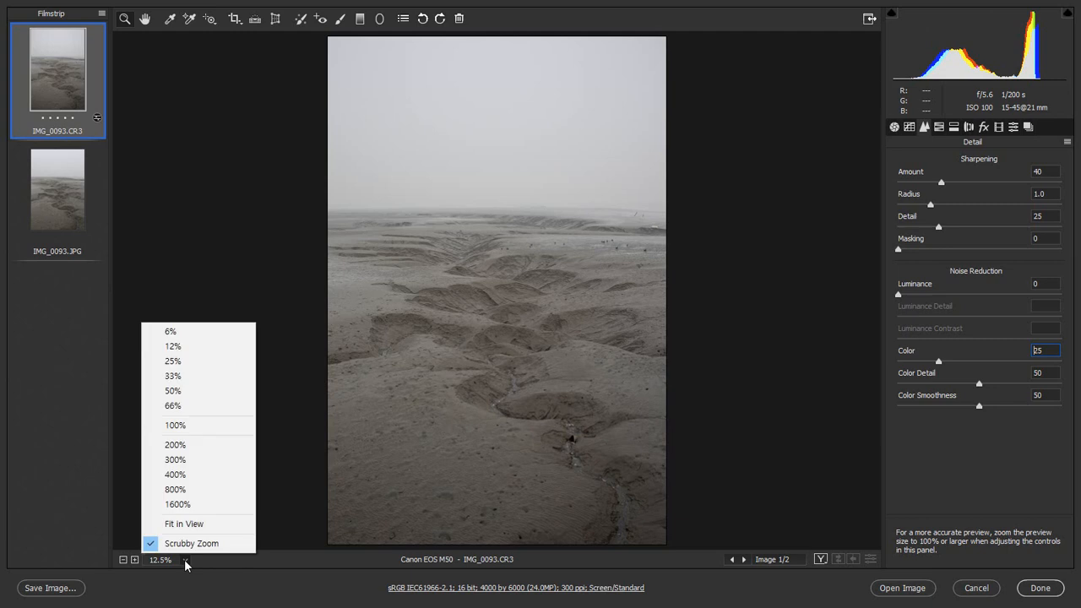
left_click(207, 426)
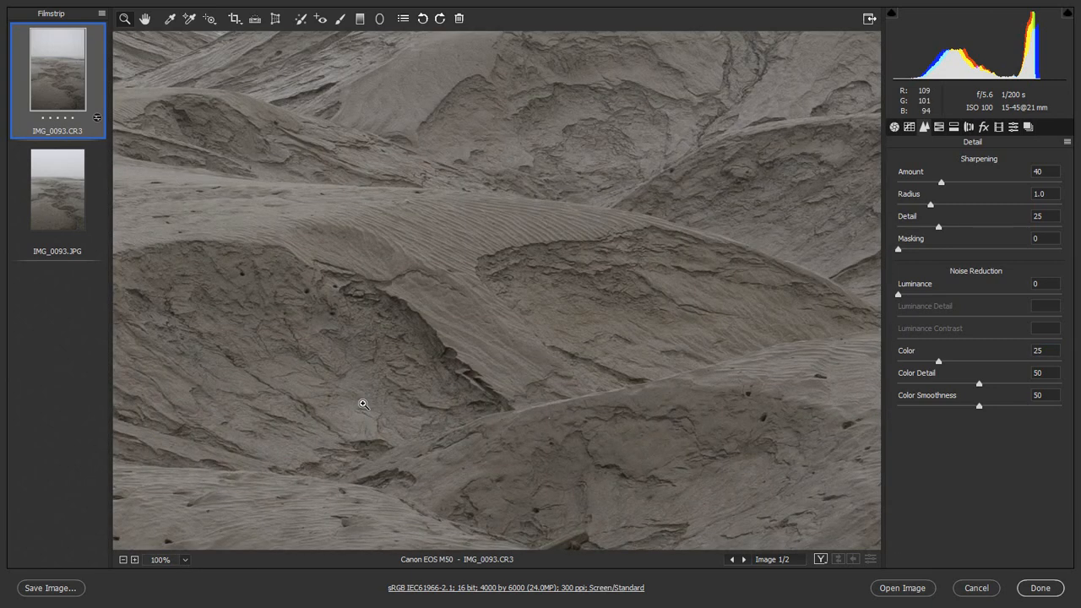
left_click_drag(496, 324, 547, 420)
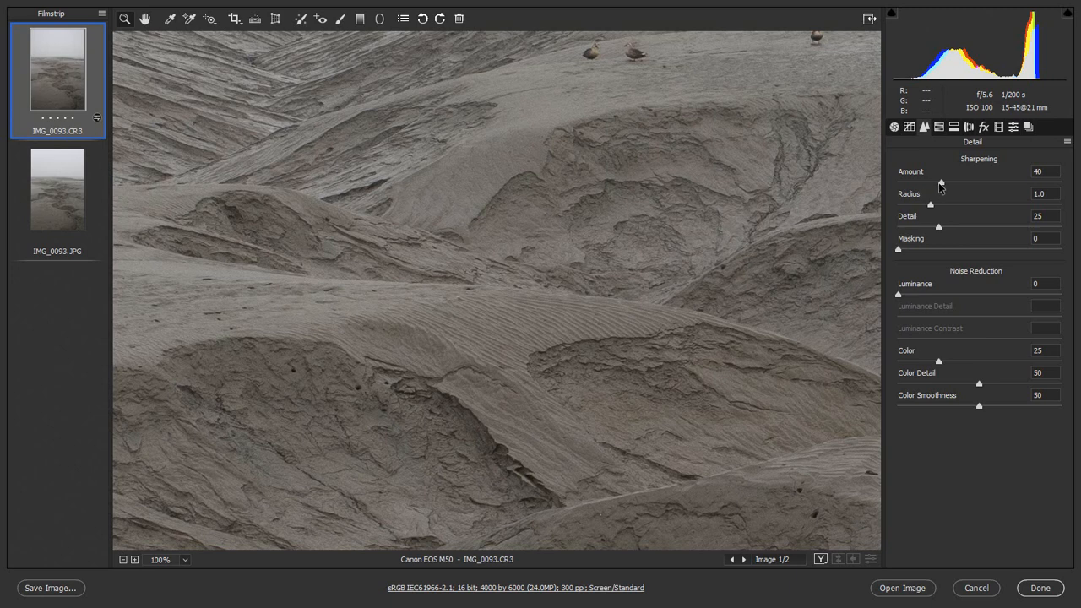
left_click_drag(942, 185, 998, 189)
left_click_drag(928, 207, 1030, 218)
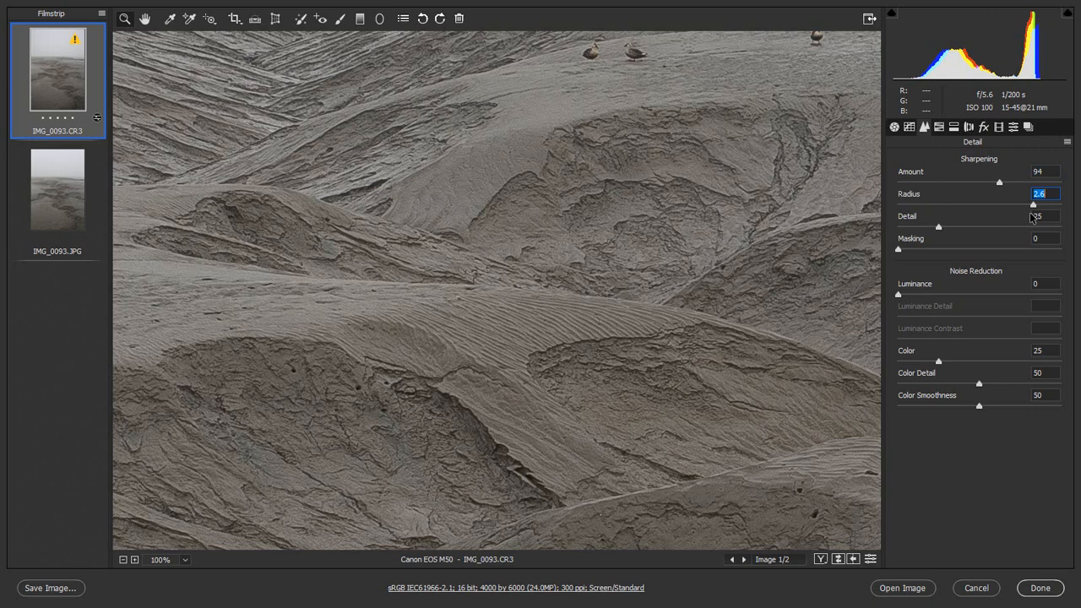
type("1")
Try a sharpening Amount of 150 with a slightly larger Radius, and restore both to their defaults.
left_click_drag(1000, 180, 1072, 187)
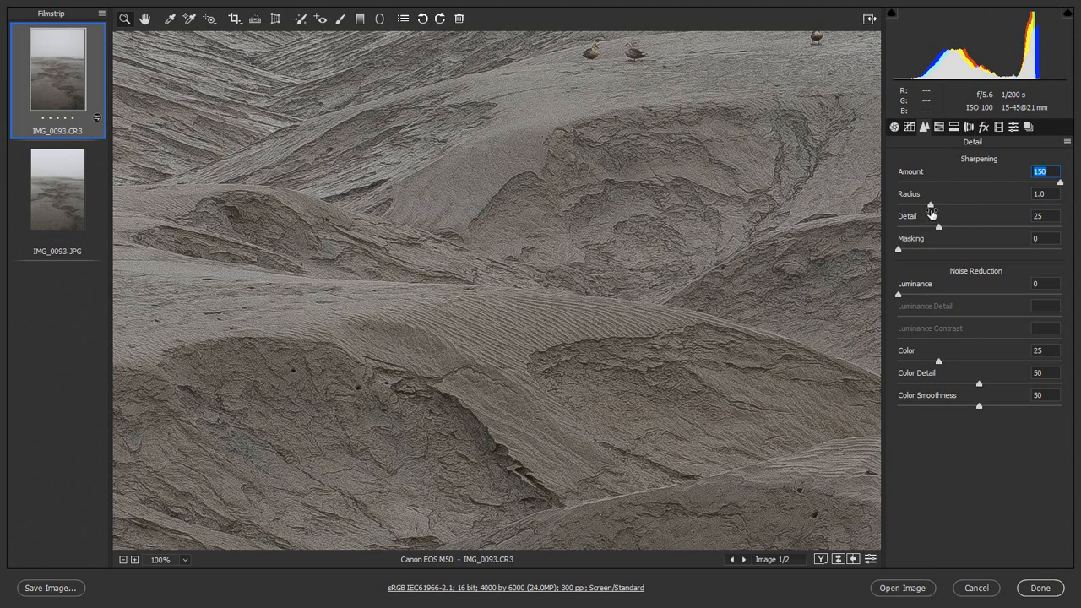
left_click_drag(932, 206, 943, 206)
double_click(944, 207)
double_click(1059, 186)
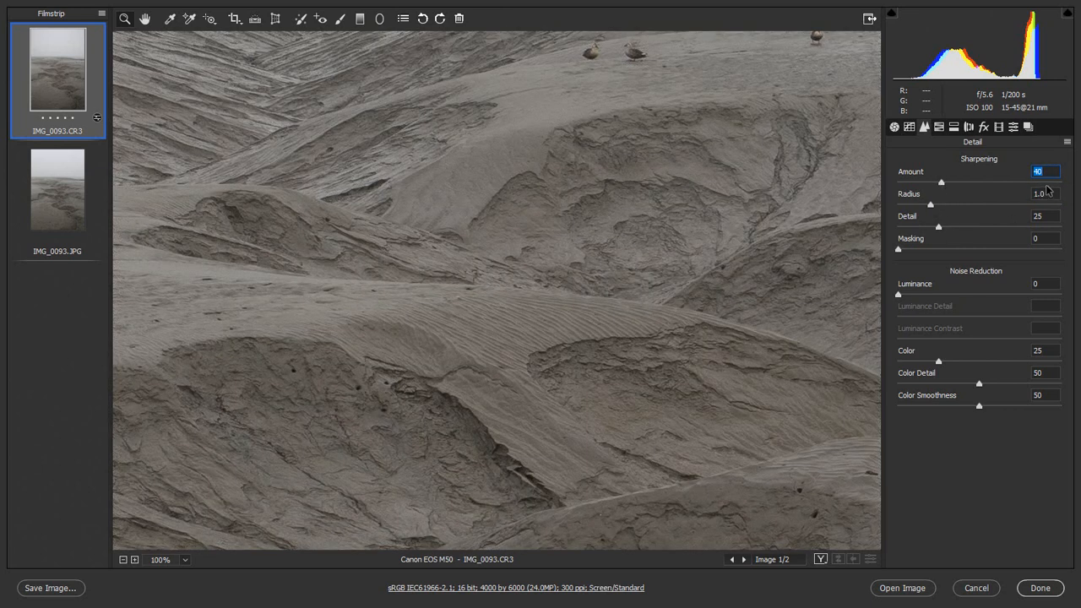
Set the sharpening Amount to 89 and Detail to 63, and try some Masking before returning it to 0.
left_click_drag(944, 182, 997, 184)
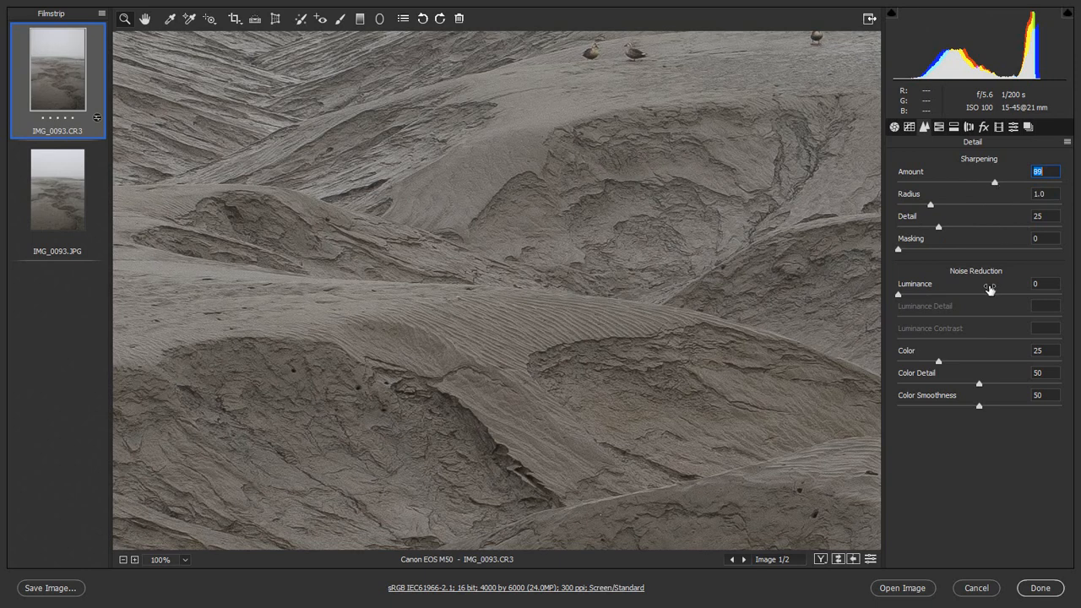
left_click_drag(938, 228, 997, 228)
left_click_drag(898, 251, 975, 255)
left_click_drag(975, 255, 895, 253)
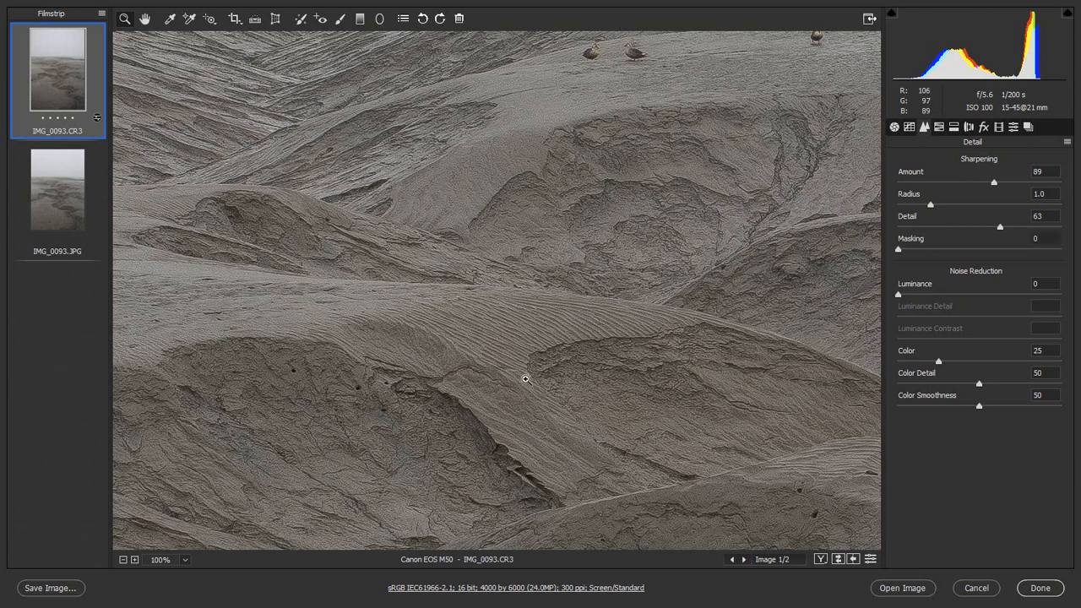
Raise the sharpening Amount to 119, judging the effect on the slope beside the birds at 200% view.
left_click(527, 376)
key("space")
left_click_drag(681, 161, 525, 448)
left_click_drag(565, 252, 407, 206)
left_click(1010, 183)
left_click_drag(1012, 186, 1027, 184)
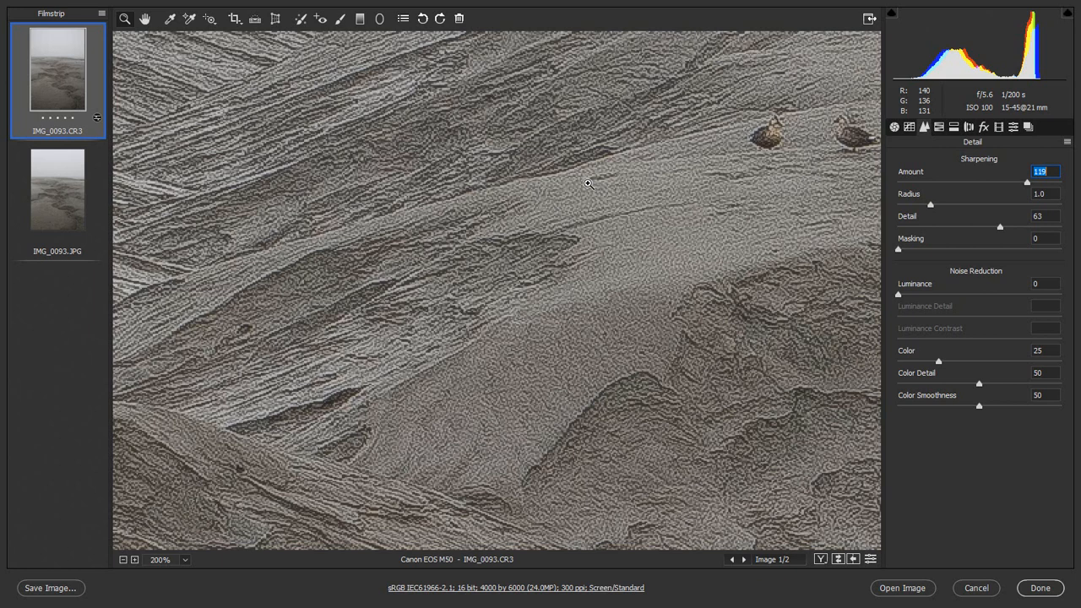
Reset the sharpening Detail and Amount to their defaults, and raise them to 37 and 98 respectively.
double_click(1000, 227)
left_click(1026, 183)
double_click(1027, 183)
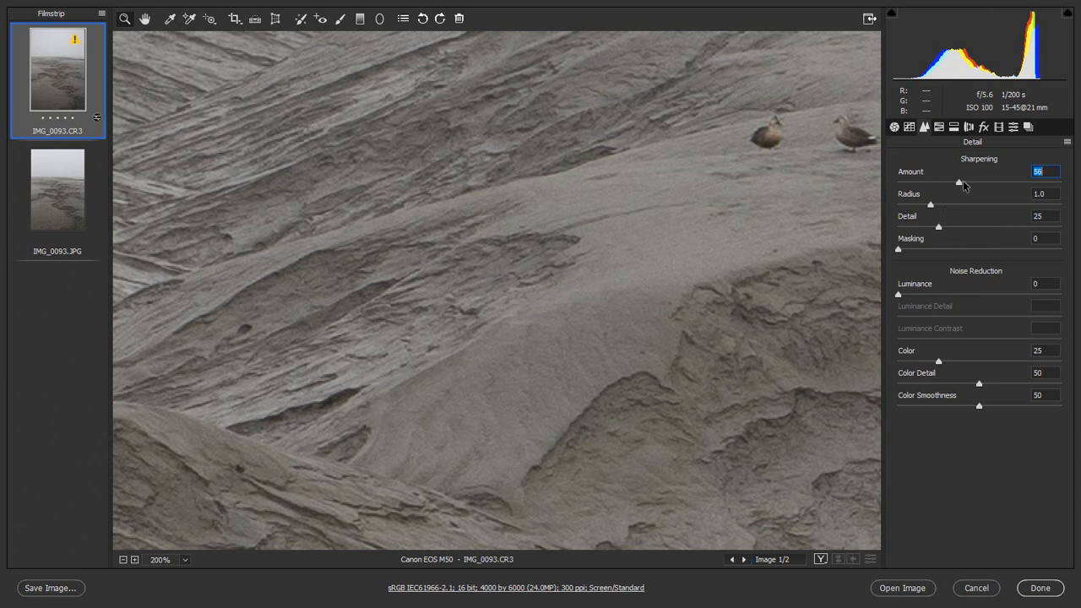
left_click_drag(985, 182, 1007, 183)
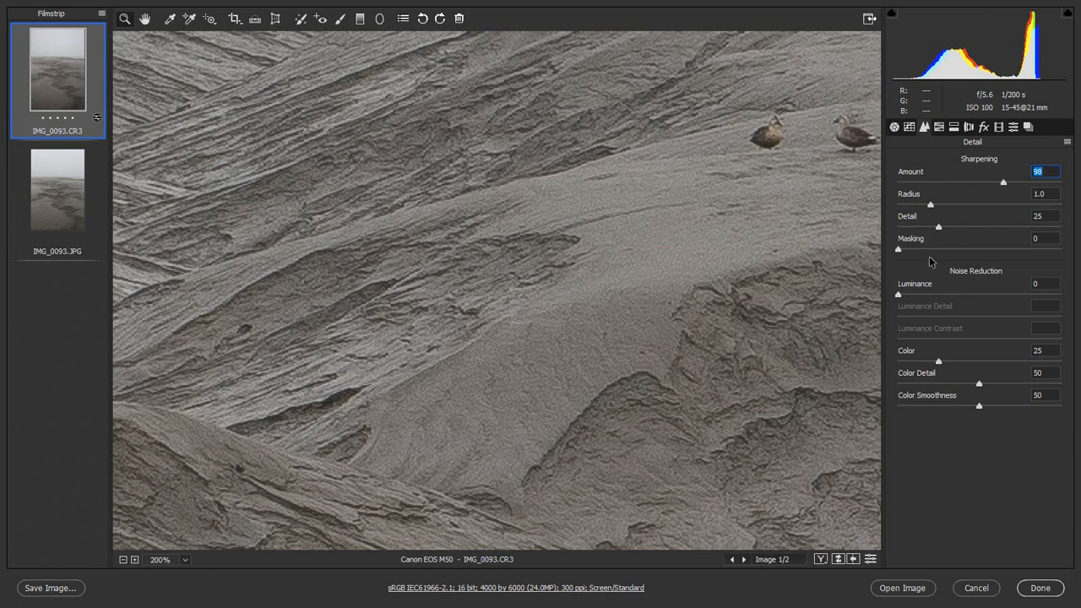
left_click_drag(938, 228, 959, 233)
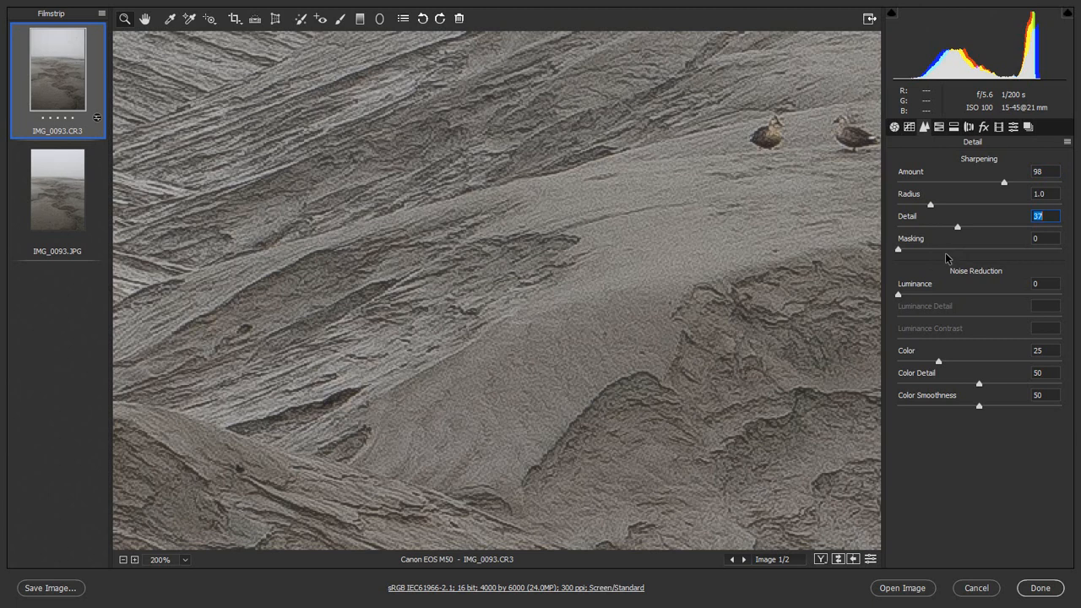
Using the grayscale slider preview, check the sharpening Amount and set Radius to 1.8 and Detail to 42.
key("alt")
key("alt")
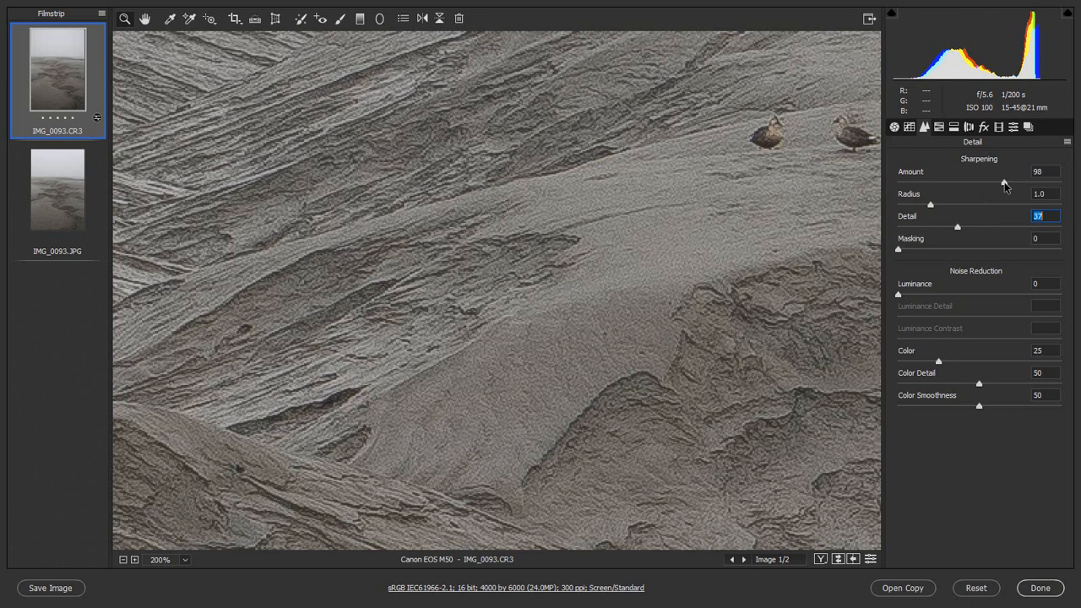
mouse_move(1005, 187)
left_mouse_down()
mouse_move(952, 186)
mouse_move(1004, 191)
left_mouse_up()
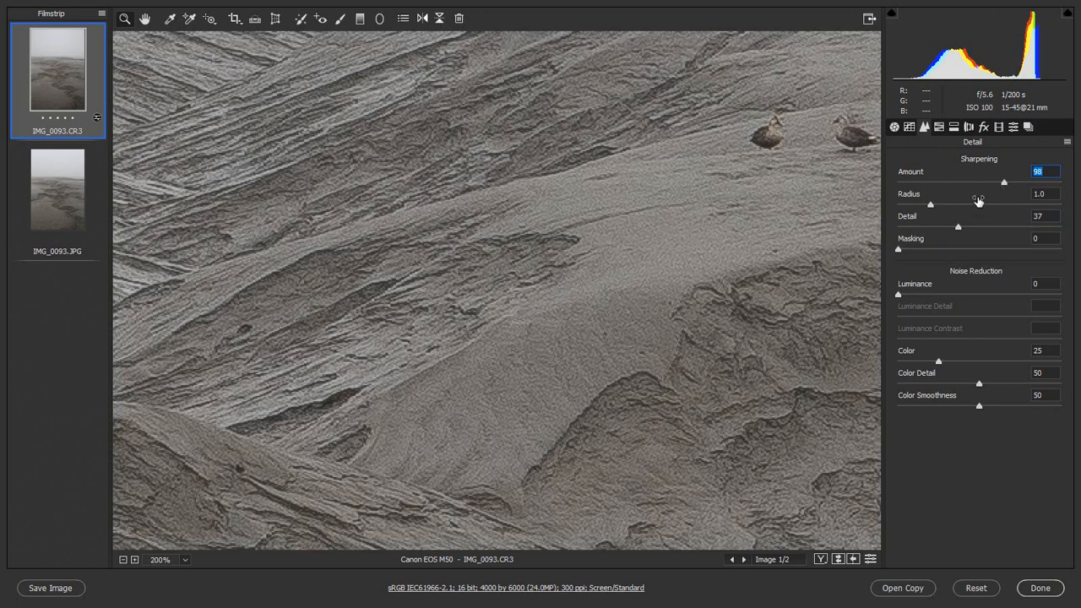
left_click_drag(931, 205, 983, 217)
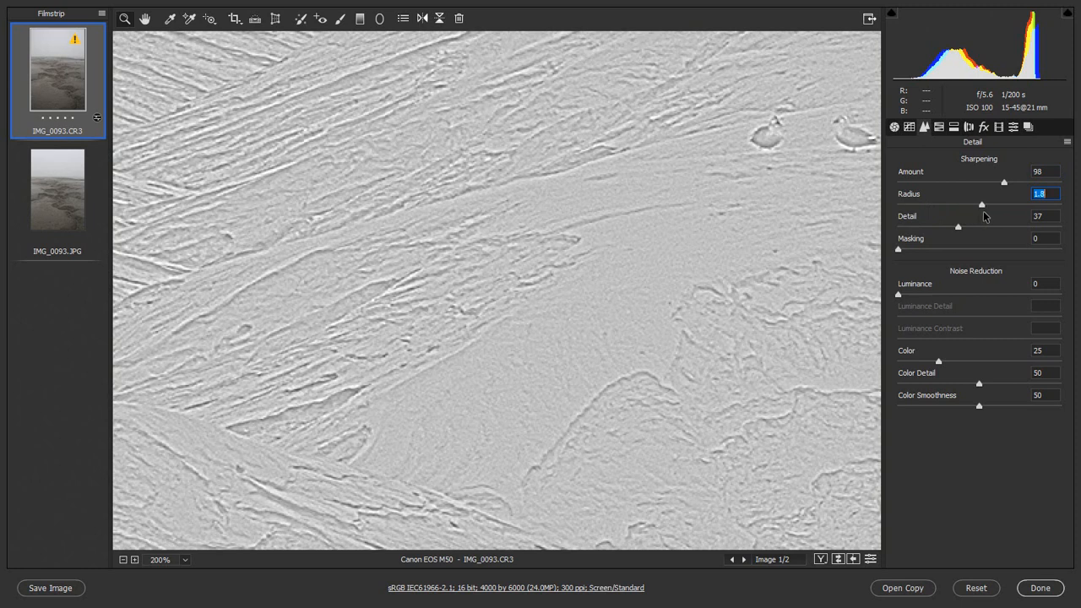
left_click_drag(984, 217, 968, 234)
Try out the sharpening Masking on the slope and return it to 0.
mouse_move(900, 248)
left_mouse_down()
mouse_move(978, 250)
mouse_move(896, 252)
left_mouse_up()
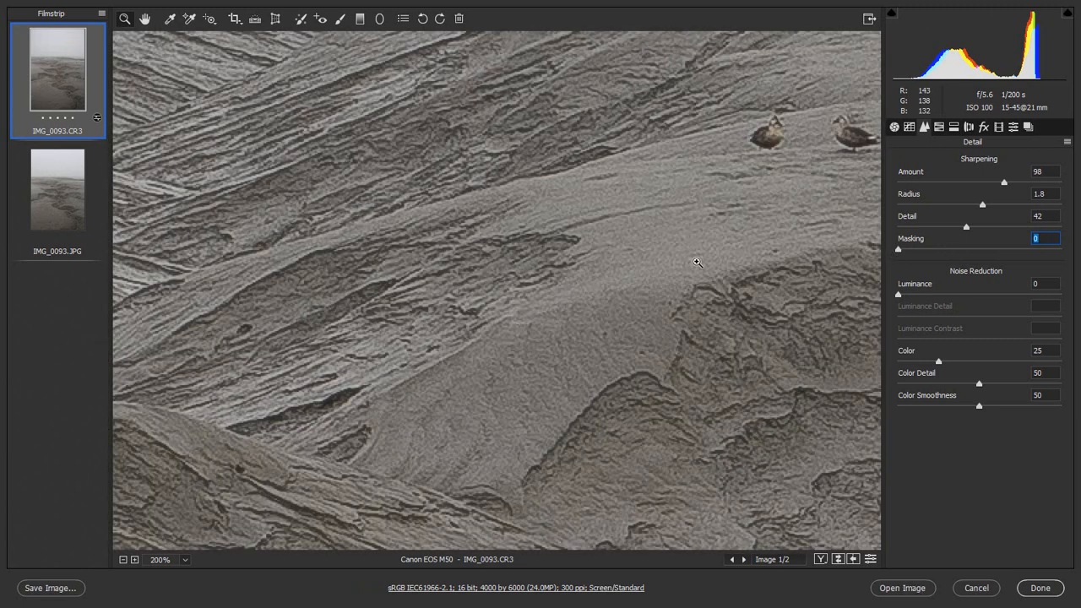
left_click_drag(907, 250, 965, 251)
left_click_drag(967, 250, 875, 254)
Set the sharpening Radius to 1.0 and try Amount values of 100 and 110.
left_click(1049, 172)
type("100")
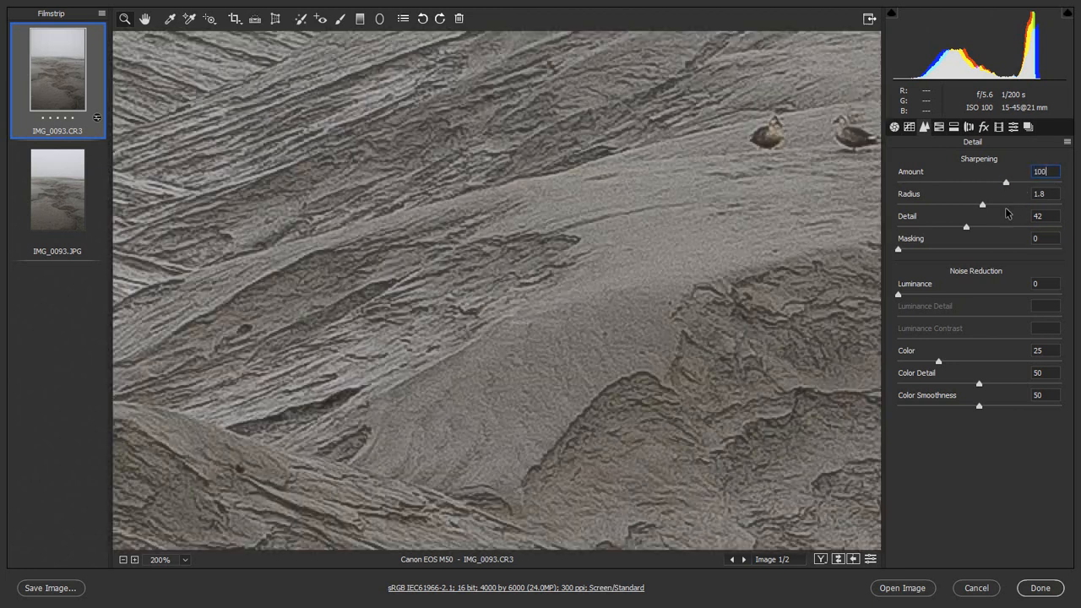
left_click(1055, 193)
type("1")
left_click(1048, 172)
type("110")
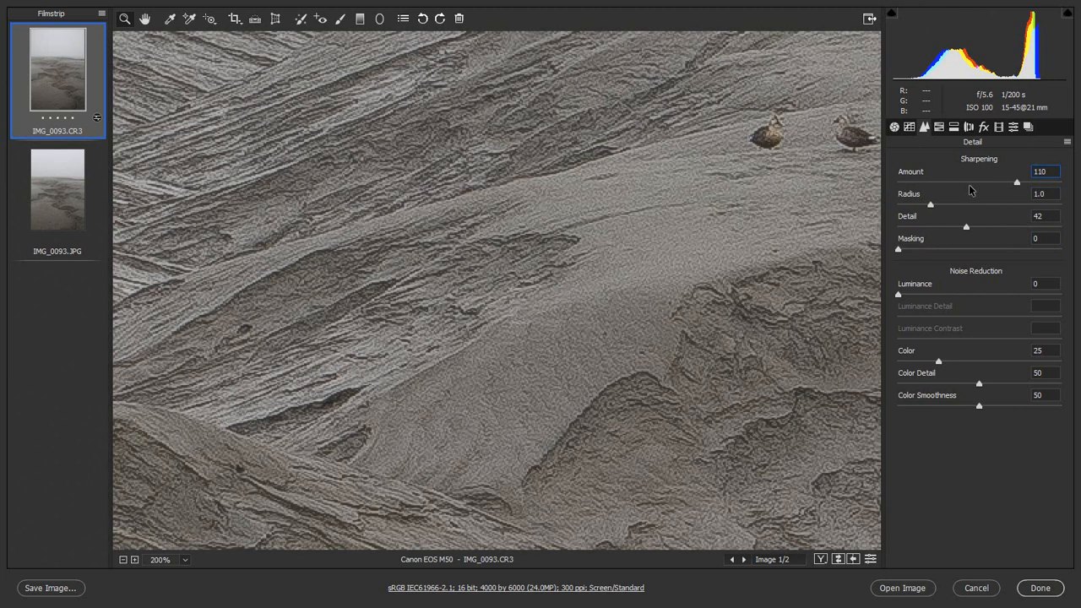
Try sharpening Amounts of 120 and 80, settling on an Amount of 90 with a Radius of 1.4.
left_click(1045, 172)
type("120")
key("Return")
type("80")
double_click(1036, 181)
type("90")
left_click_drag(931, 207, 959, 210)
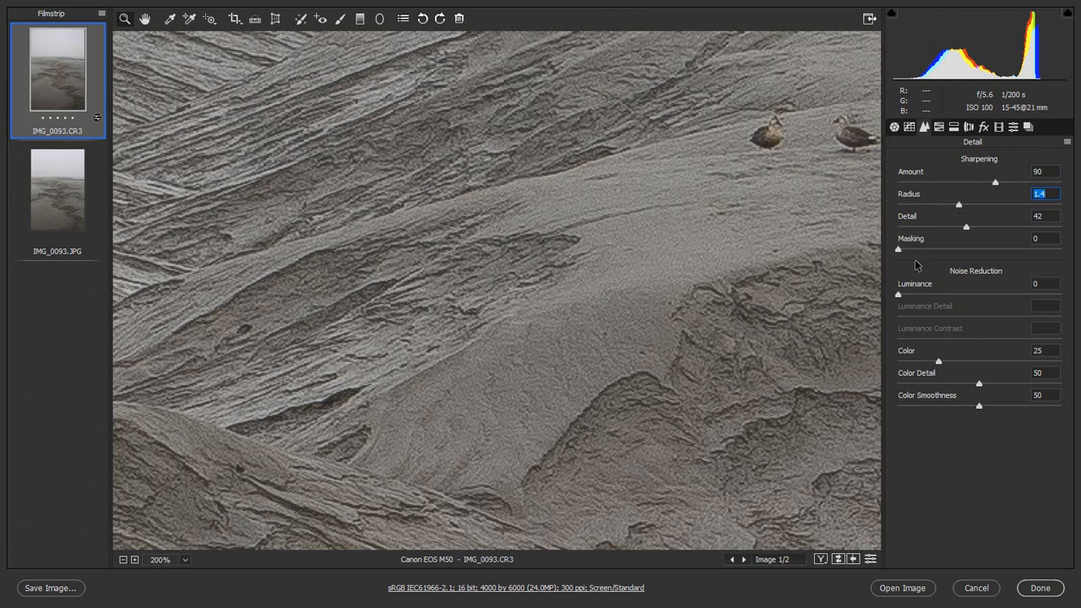